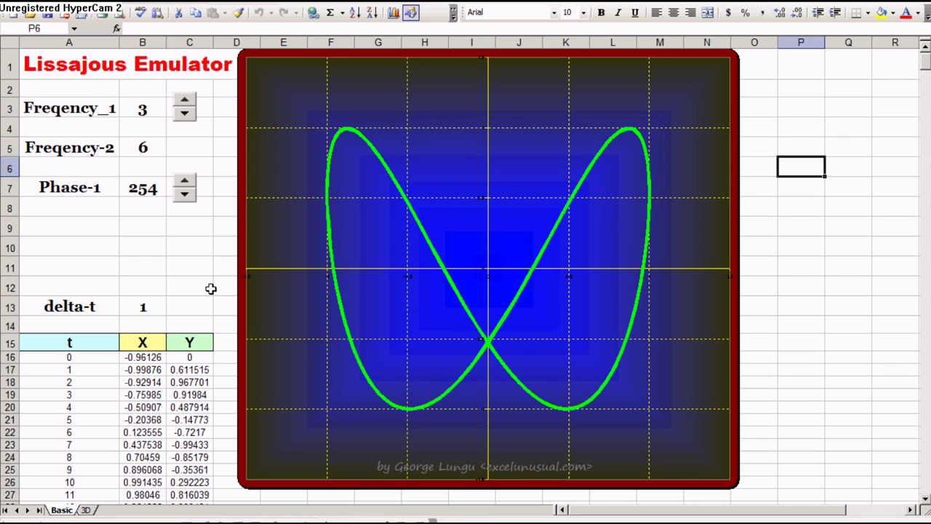
Step: Inspect the time, X and Y formulas in A16:C31 of the Basic sheet
scroll(182, 393, down, 1)
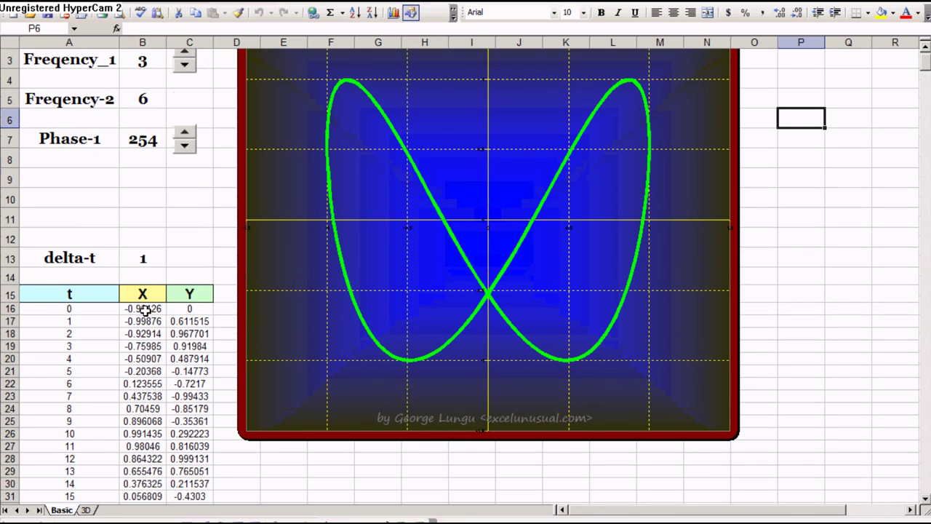
drag(146, 309, 156, 499)
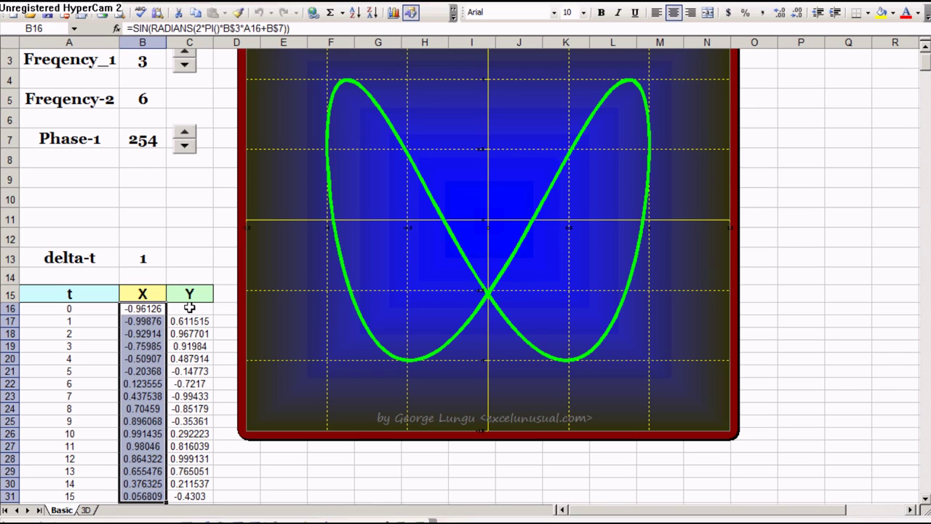
drag(189, 308, 187, 497)
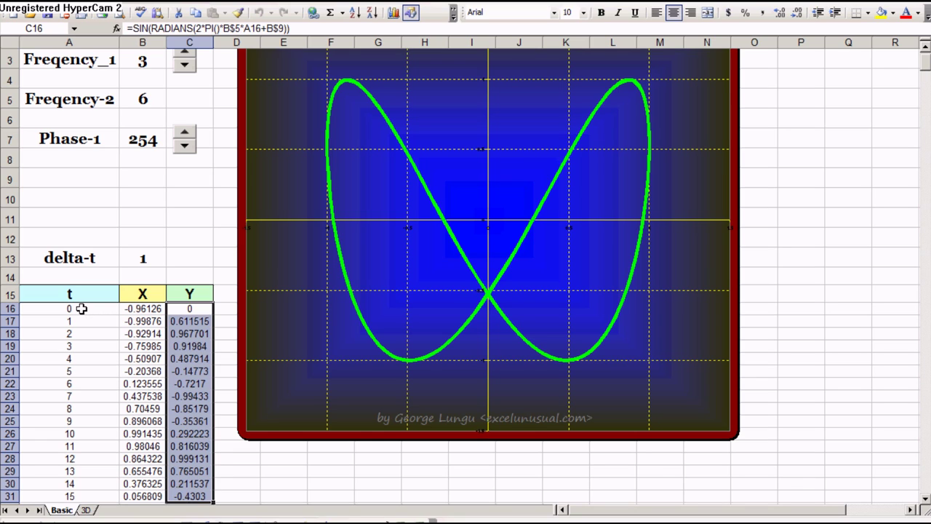
drag(82, 308, 79, 500)
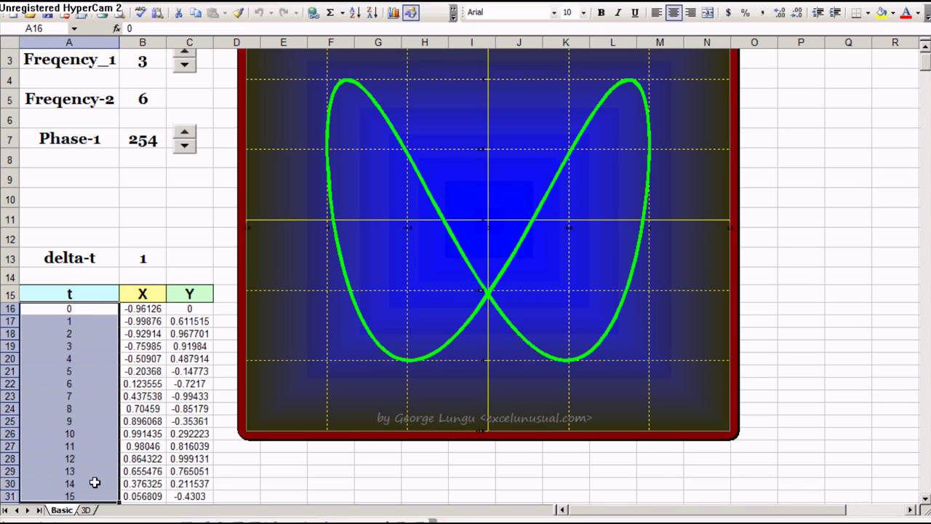
scroll(181, 350, up, 1)
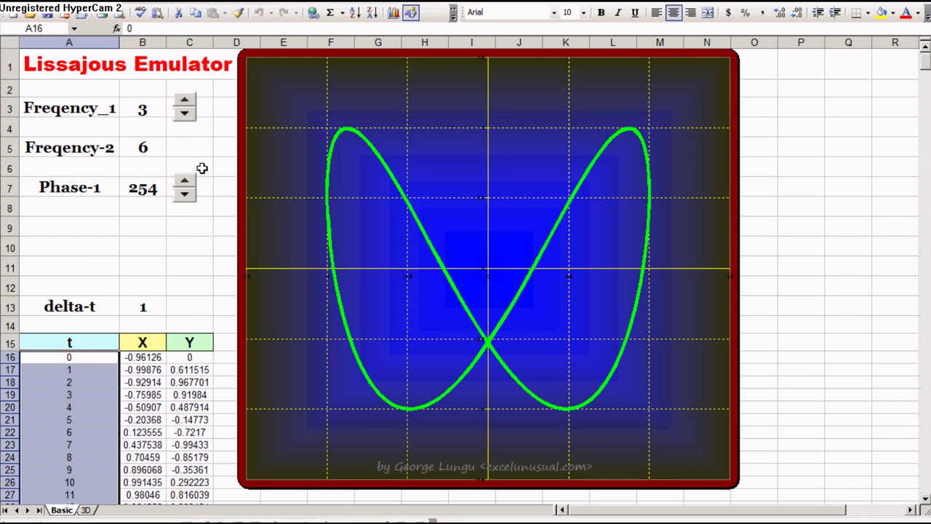
Step: Raise Freqency_1 to 4 with its spin button
click(183, 102)
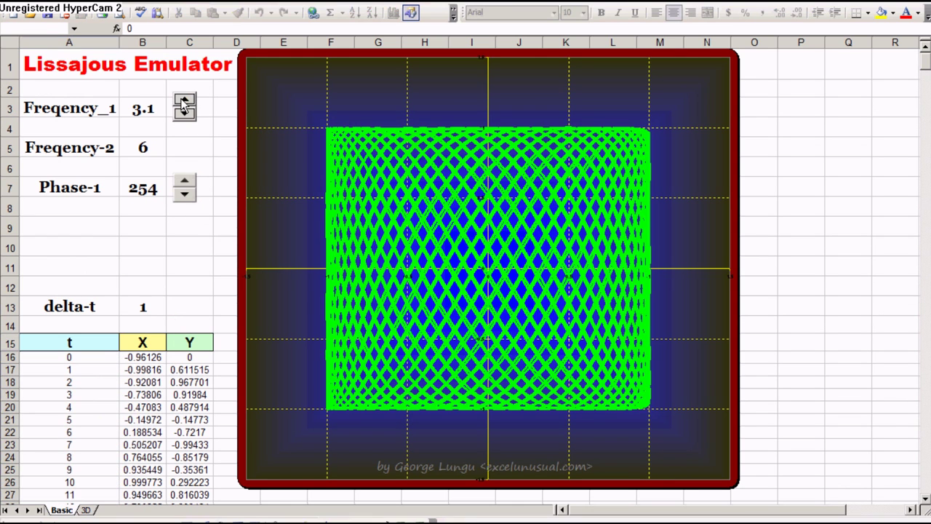
click(183, 102)
click(183, 103)
click(183, 102)
click(184, 103)
click(183, 103)
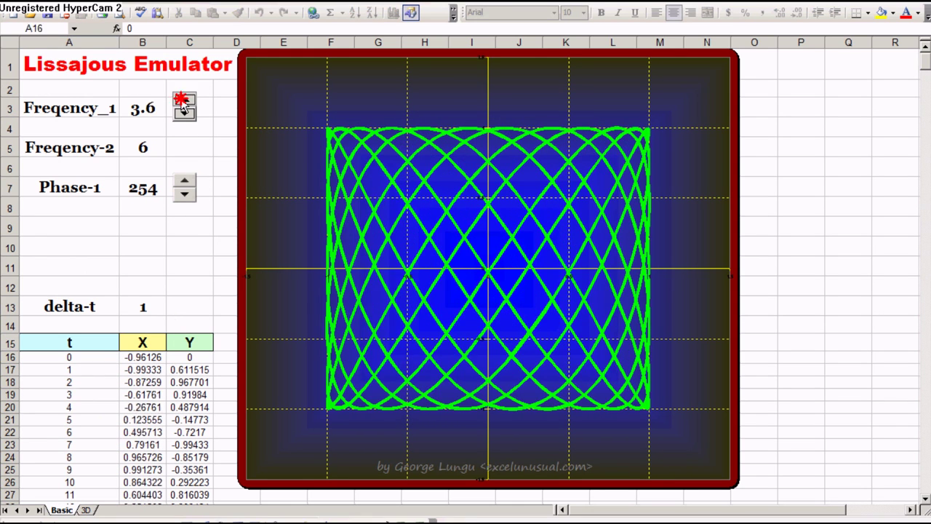
click(183, 103)
click(183, 103)
click(183, 103)
click(183, 103)
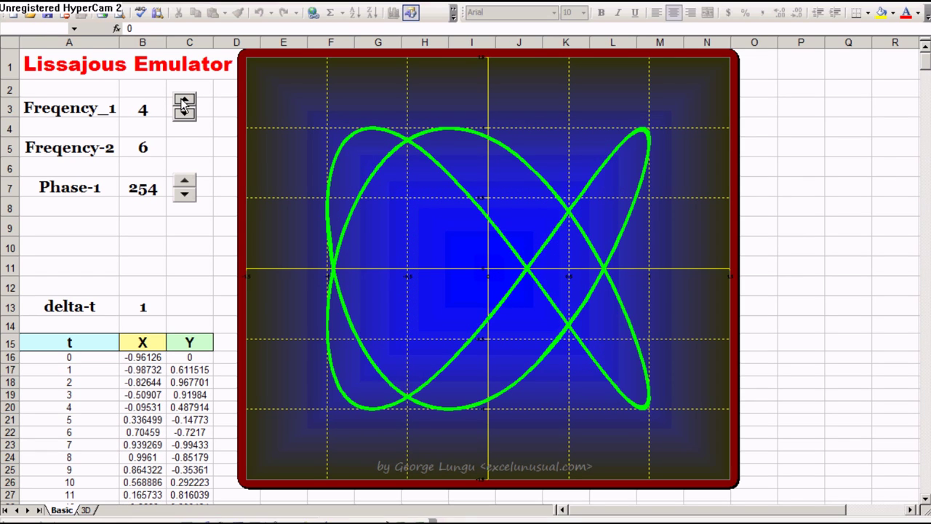
Step: Try Phase-1 at 265 and 279 with Freqency_1 at 5 to reshape the curve
click(185, 180)
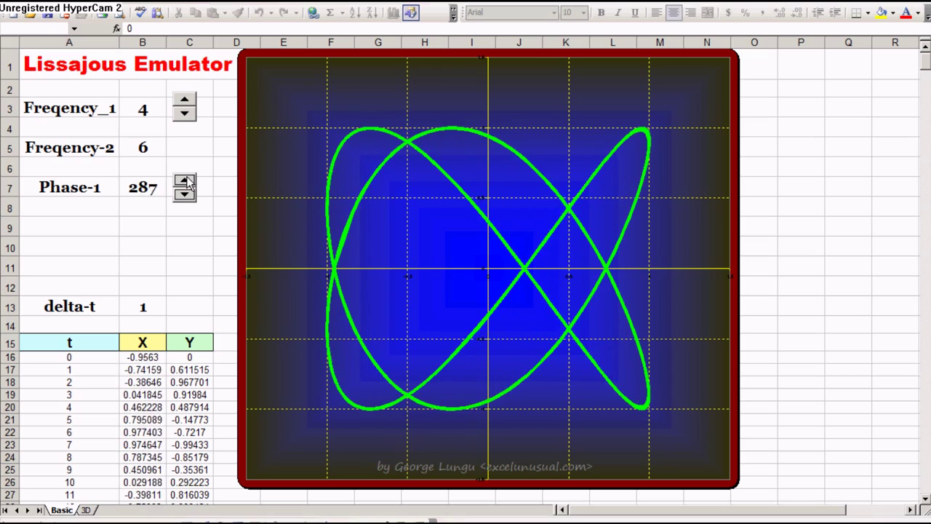
click(184, 194)
drag(181, 200, 181, 201)
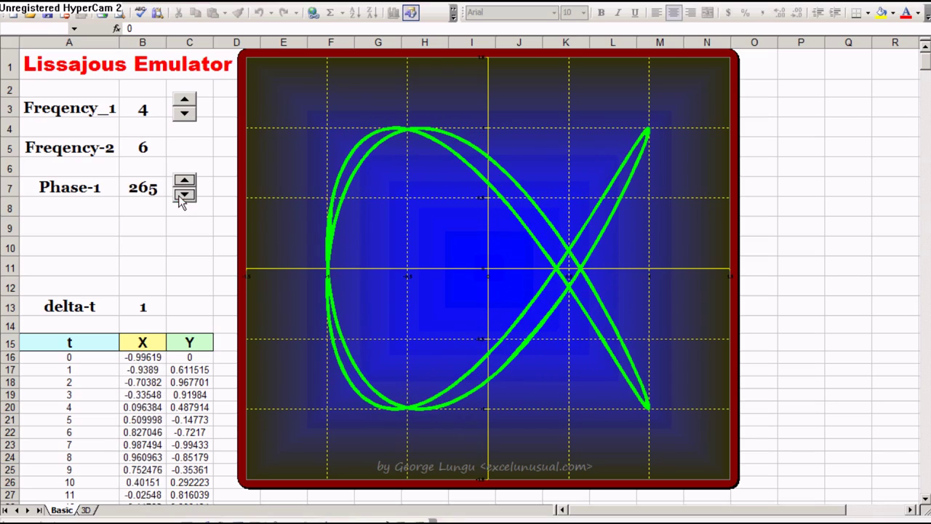
click(185, 104)
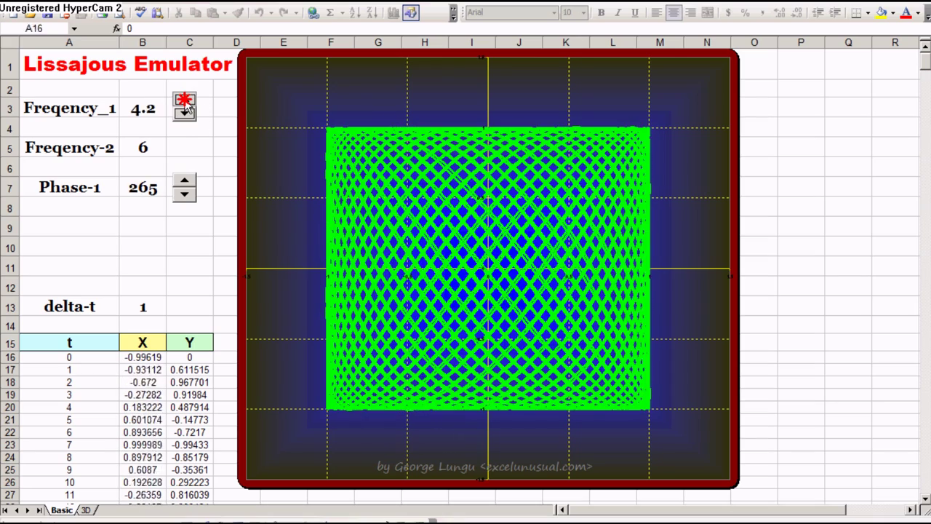
click(184, 104)
click(185, 113)
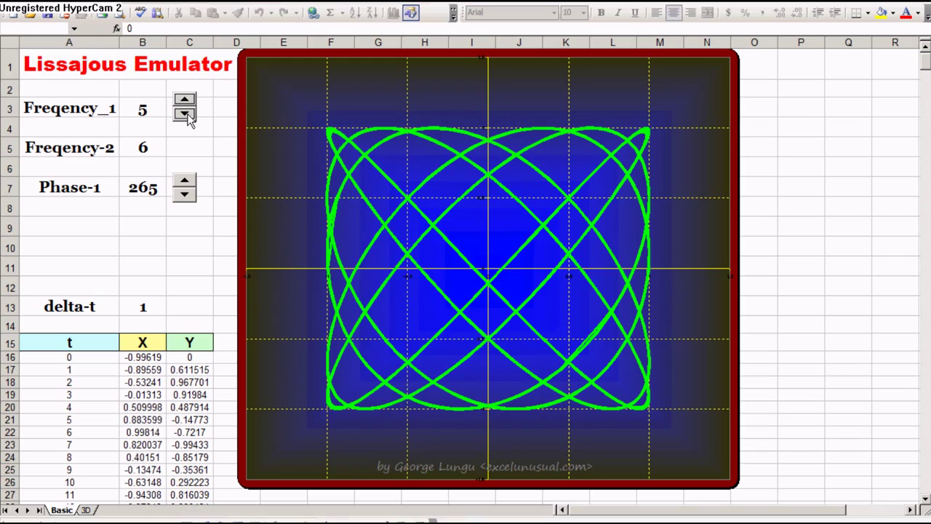
drag(187, 182, 191, 188)
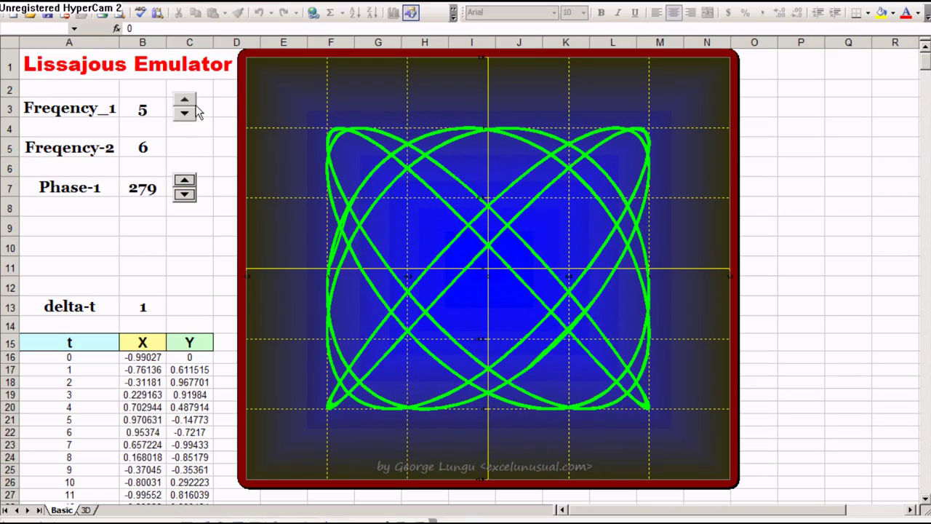
drag(186, 102, 188, 102)
mouse_move(182, 180)
mouse_down()
mouse_move(185, 199)
mouse_move(180, 179)
mouse_up()
Step: Return Freqency_1 to 4, settle Phase-1 at 484, and switch to the 3D sheet
drag(184, 114, 184, 113)
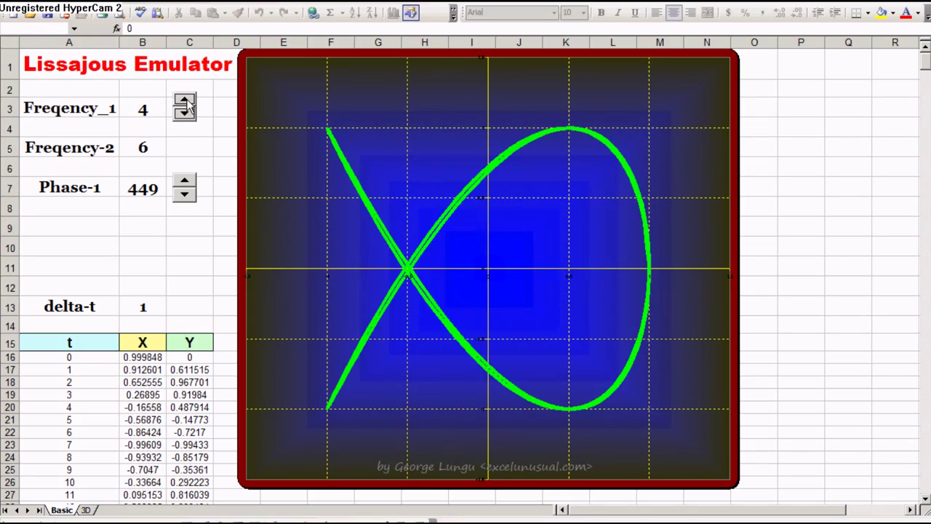
drag(183, 182, 184, 186)
click(188, 195)
click(187, 194)
click(186, 197)
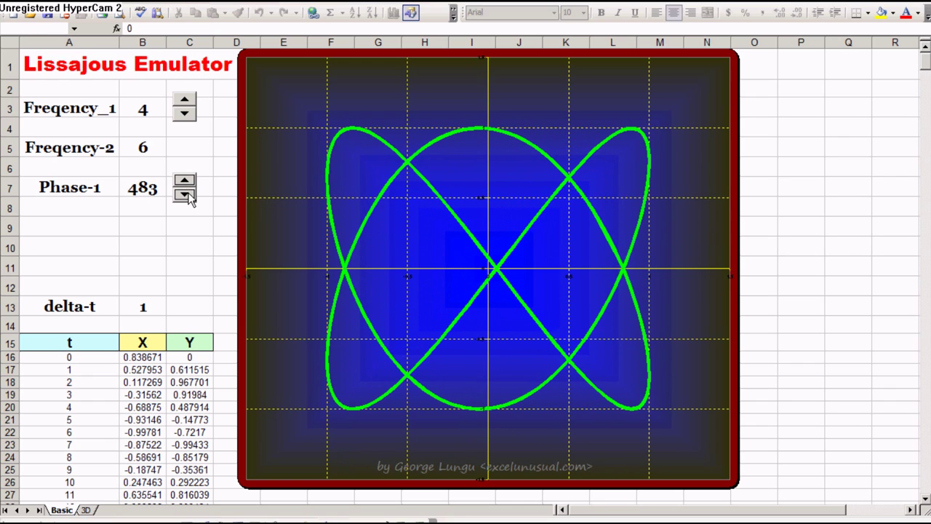
click(183, 182)
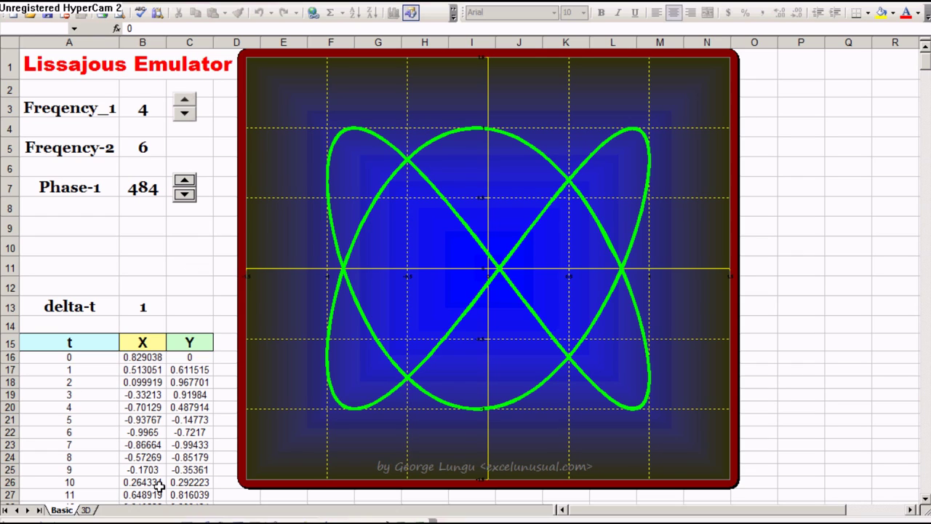
click(86, 510)
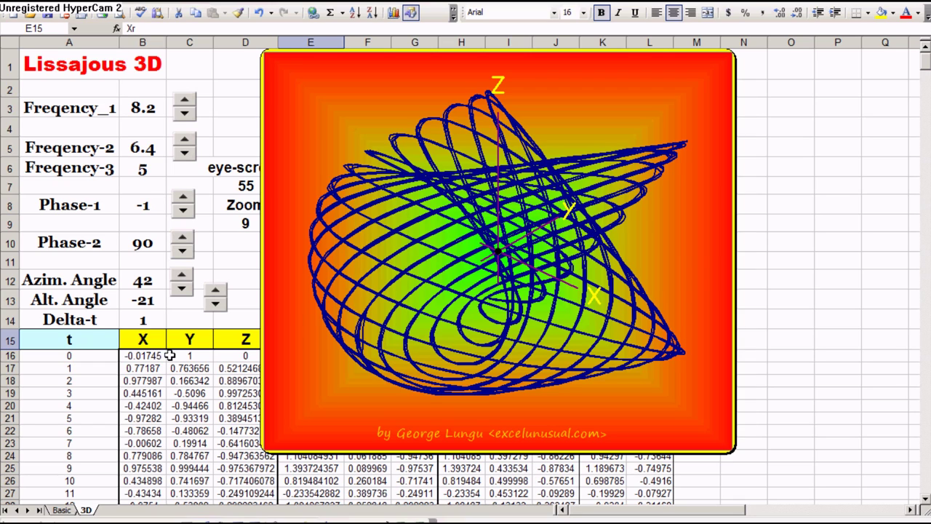
Step: Inspect the X, Y and Z formulas in B16, C16 and D16
click(152, 355)
click(175, 355)
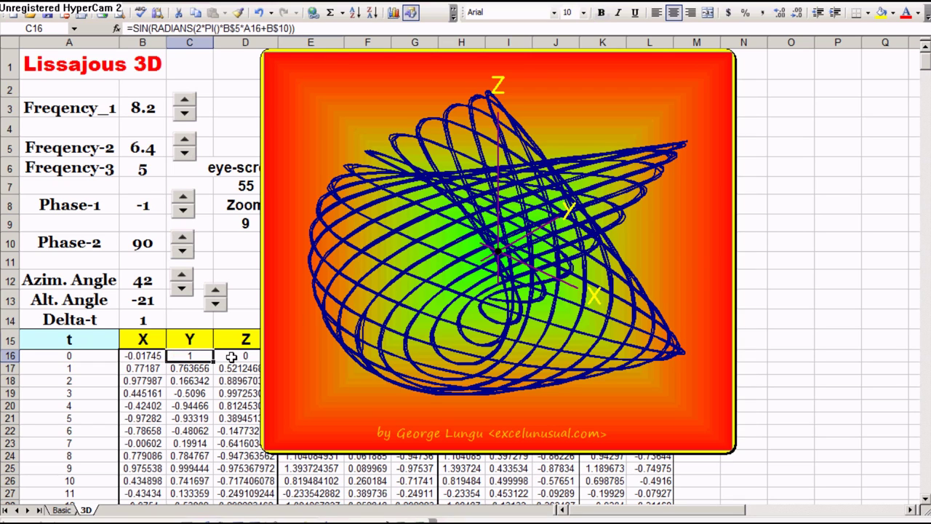
click(232, 357)
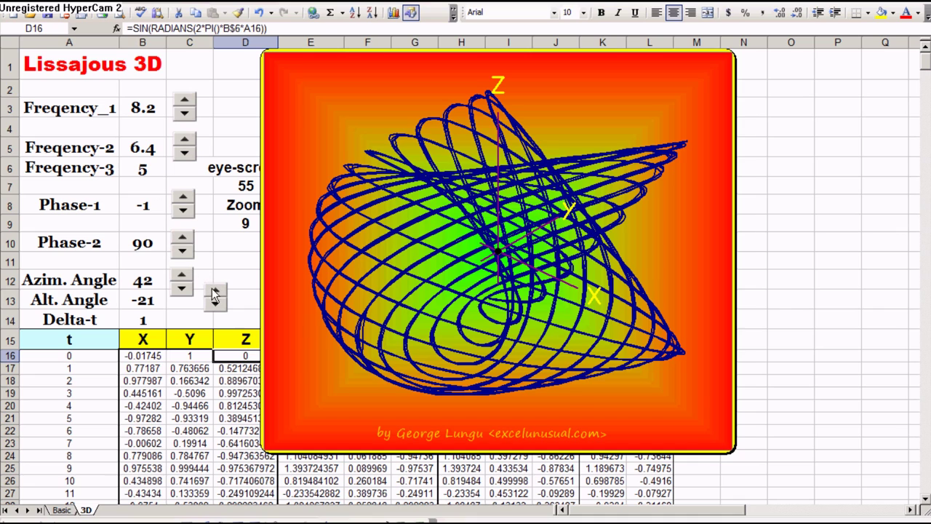
Step: Drag the Lissajous 3D chart to the right, then back beside the parameter table
right_click(308, 48)
drag(303, 51, 744, 60)
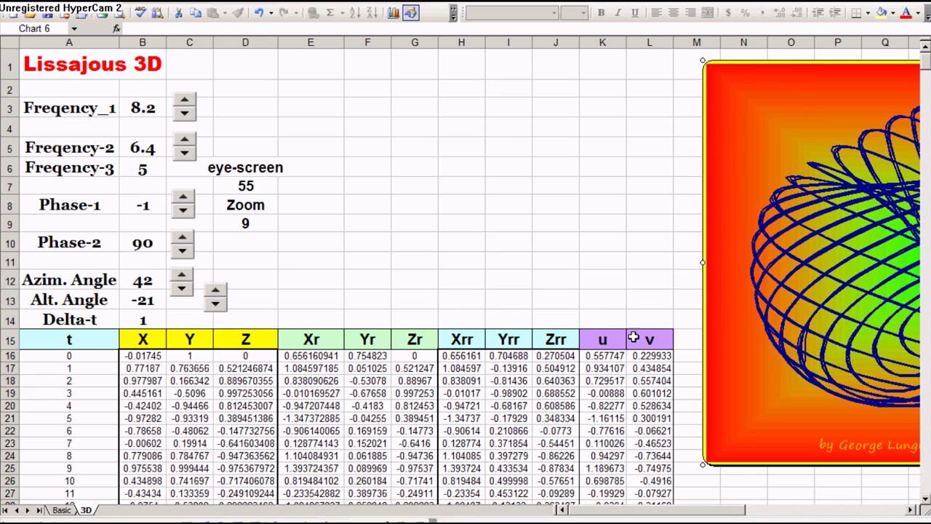
drag(756, 60, 334, 50)
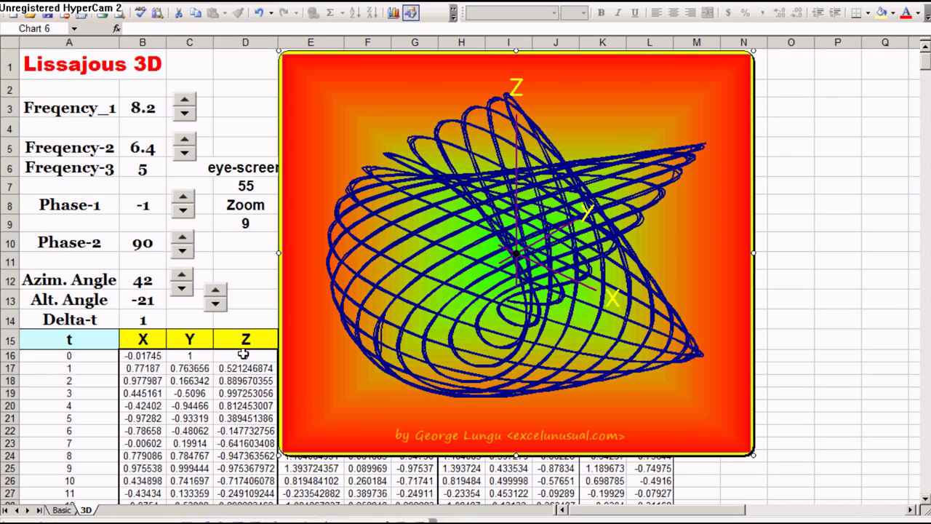
Step: Raise Freqency_1 from 8.2 to 8.9
click(186, 104)
click(185, 104)
click(185, 104)
click(185, 104)
click(186, 104)
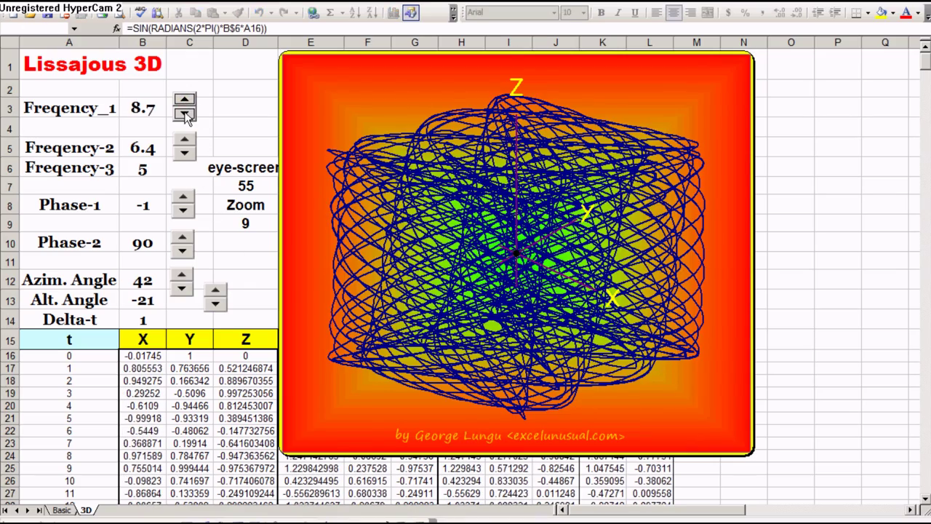
click(186, 104)
click(186, 104)
click(186, 104)
click(186, 114)
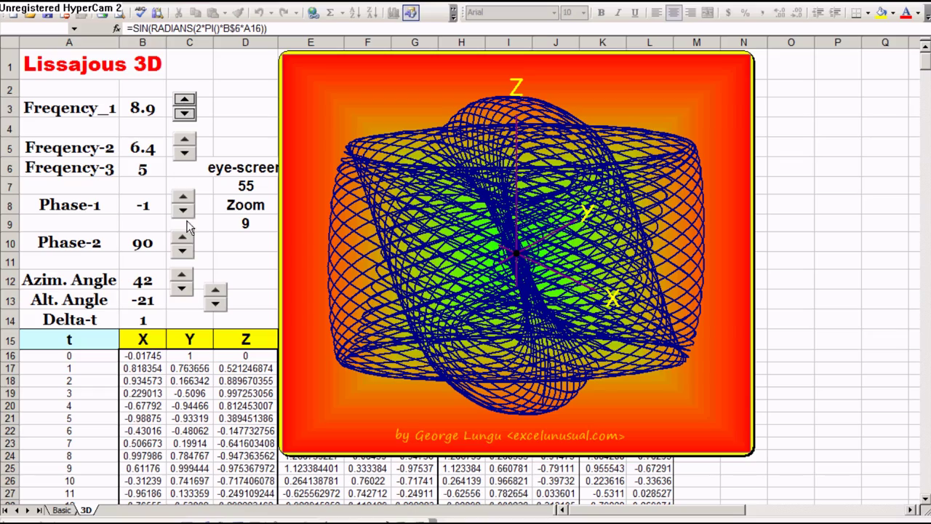
Step: Set Phase-2 to 96, Azim. Angle to 68 and Alt. Angle to -21
drag(182, 238, 185, 251)
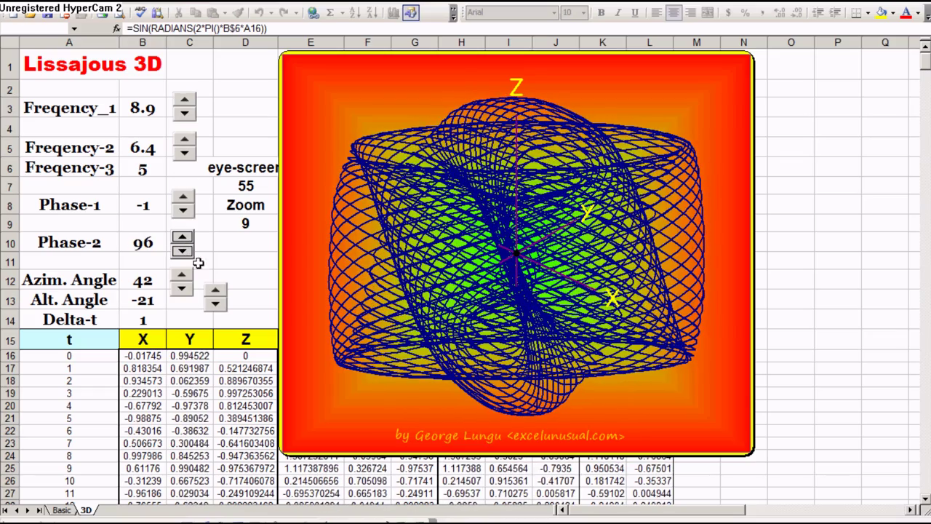
drag(214, 288, 217, 306)
click(216, 303)
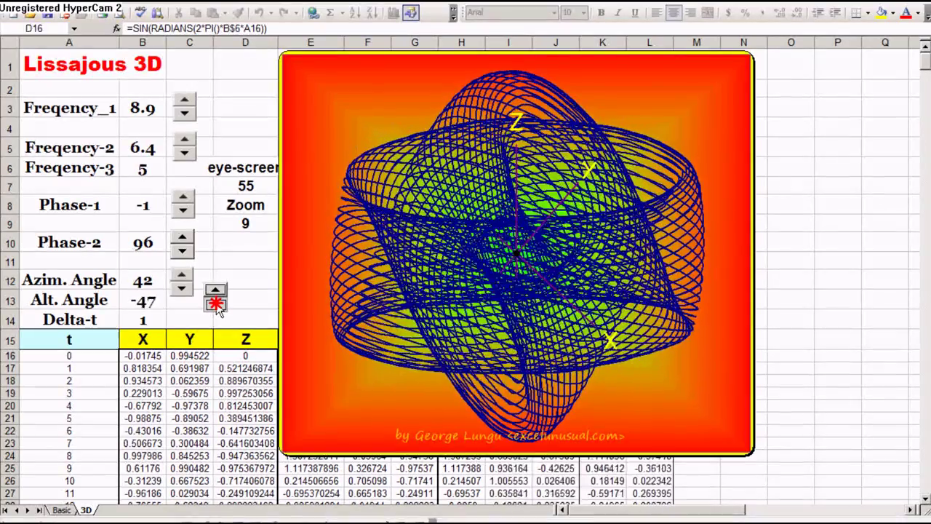
drag(182, 274, 216, 293)
click(217, 293)
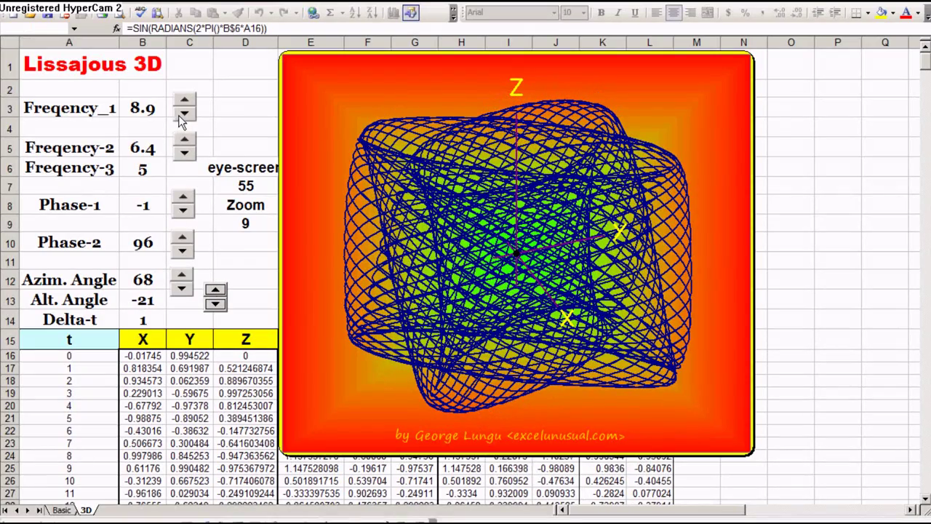
Step: Set Freqency-2 to 7.5, Azim. Angle to 89 and Alt. Angle to 0
drag(187, 140, 186, 139)
click(191, 154)
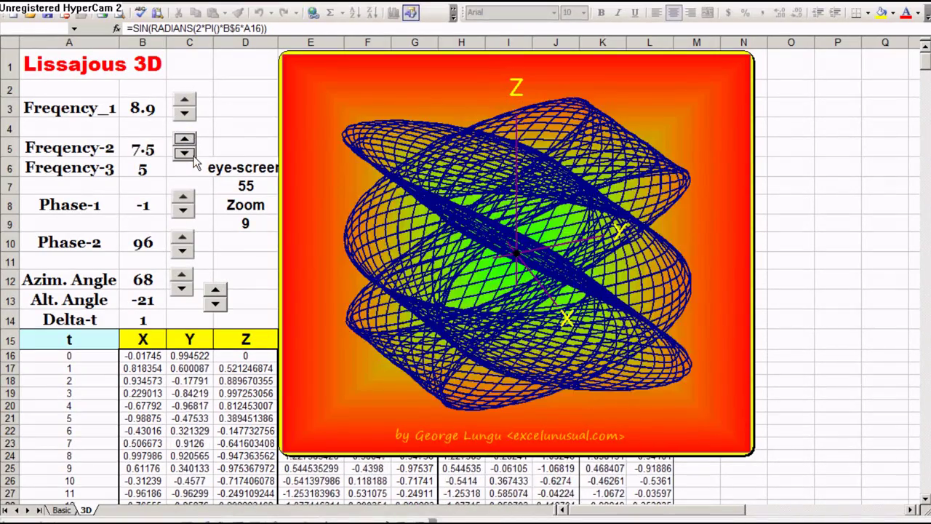
mouse_move(216, 291)
mouse_down()
mouse_move(182, 273)
mouse_move(218, 303)
mouse_move(217, 292)
mouse_move(213, 302)
mouse_up()
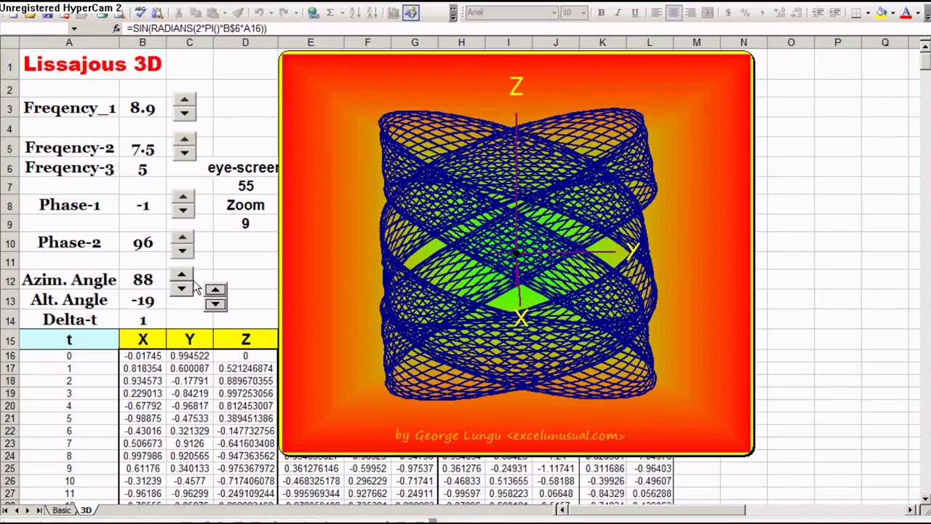
click(183, 289)
double_click(181, 278)
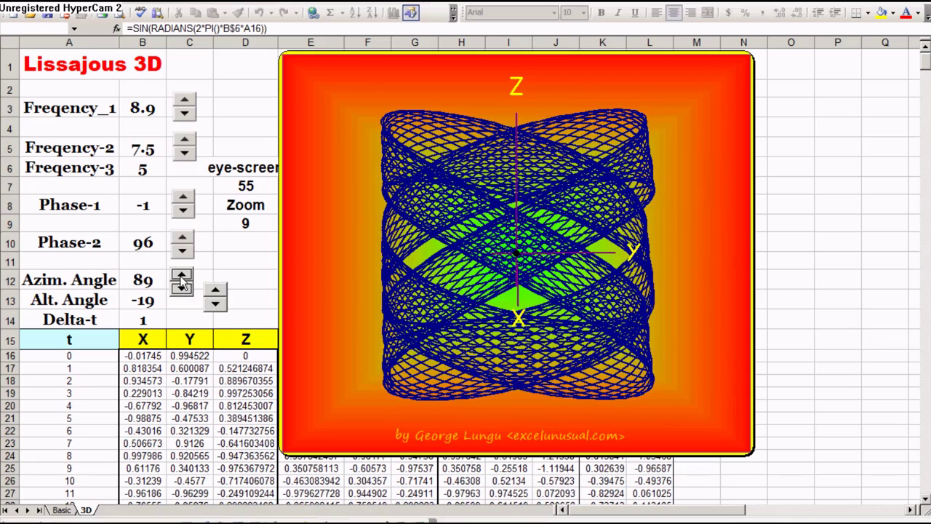
drag(216, 304, 214, 294)
click(216, 294)
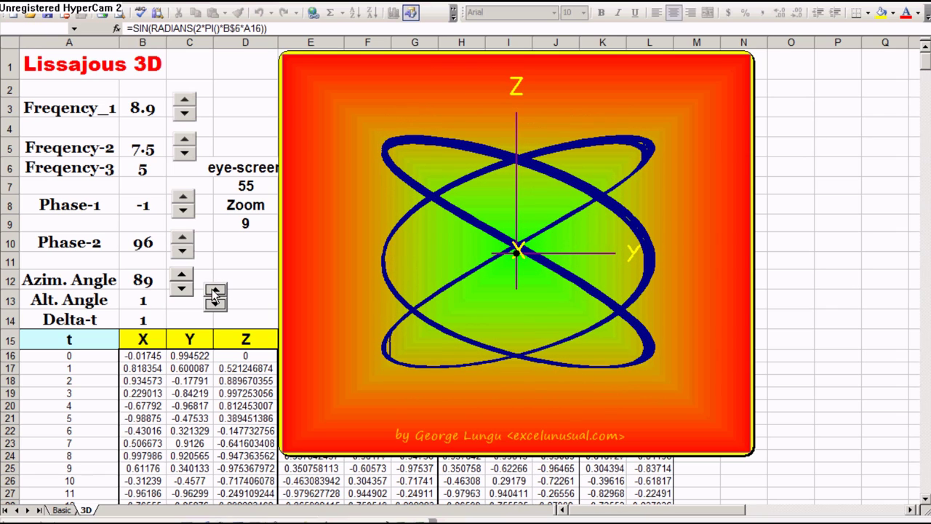
click(215, 303)
Step: Sweep Freqency-2 up to 8.3, down again, and back to 7.5
click(184, 141)
click(184, 142)
click(184, 141)
click(184, 141)
click(184, 140)
click(184, 140)
click(184, 141)
click(184, 141)
click(184, 140)
click(185, 140)
click(184, 141)
click(185, 153)
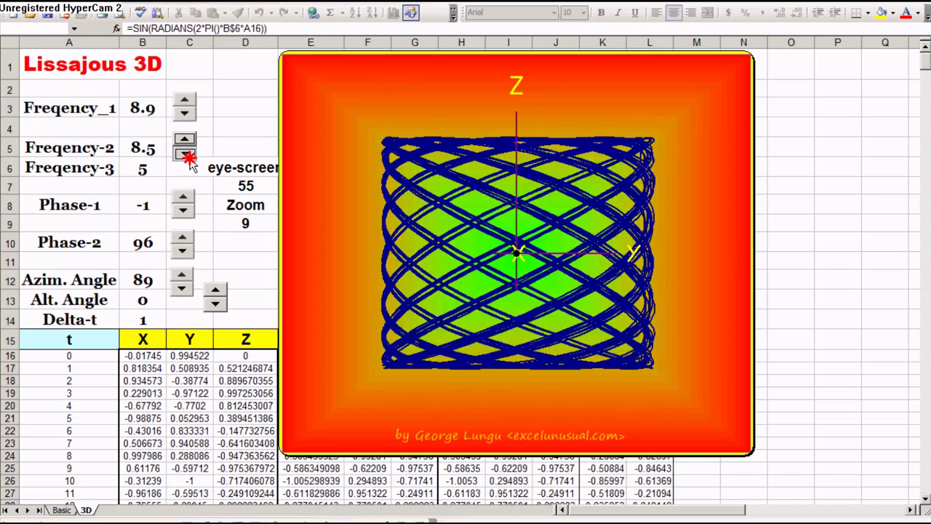
click(184, 153)
click(184, 153)
click(184, 153)
click(184, 153)
click(184, 153)
click(184, 153)
click(184, 152)
click(184, 153)
click(184, 152)
click(184, 153)
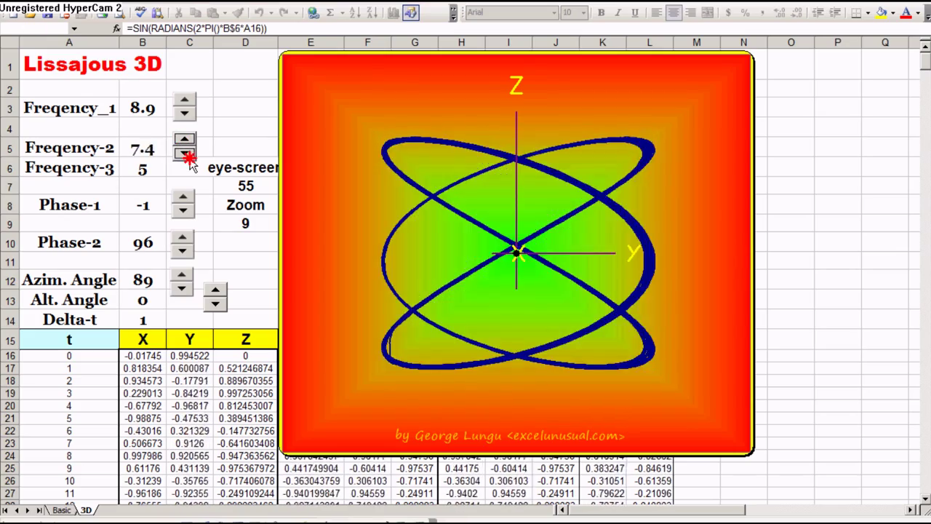
click(184, 141)
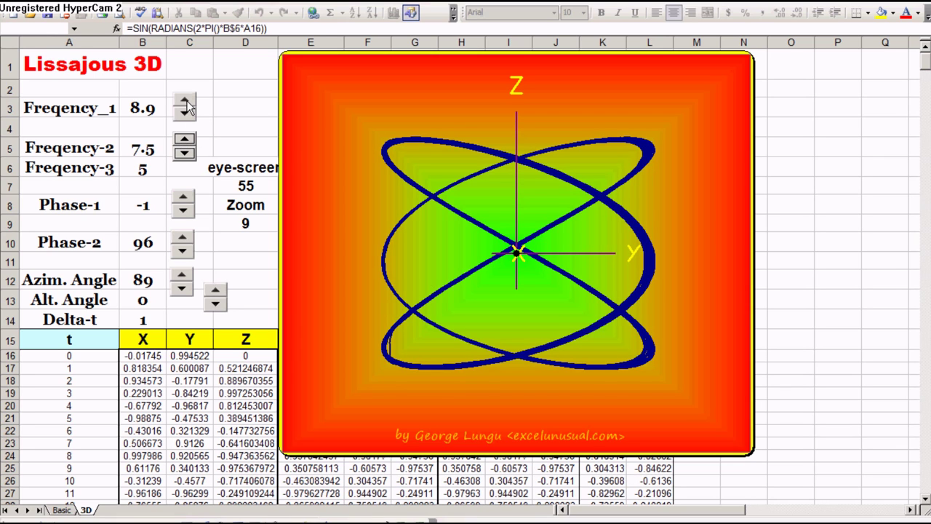
Step: Raise Freqency_1 to 10 and Azim. Angle to 112
click(185, 101)
click(185, 101)
click(185, 101)
click(185, 101)
click(184, 101)
click(185, 101)
click(185, 101)
click(184, 101)
click(185, 101)
click(185, 101)
click(185, 101)
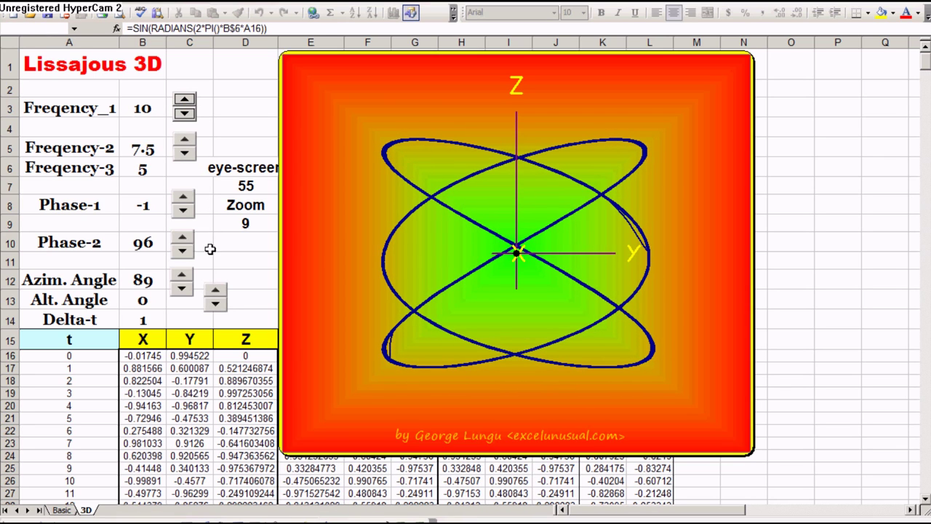
click(182, 276)
click(180, 275)
click(181, 275)
click(180, 275)
click(180, 275)
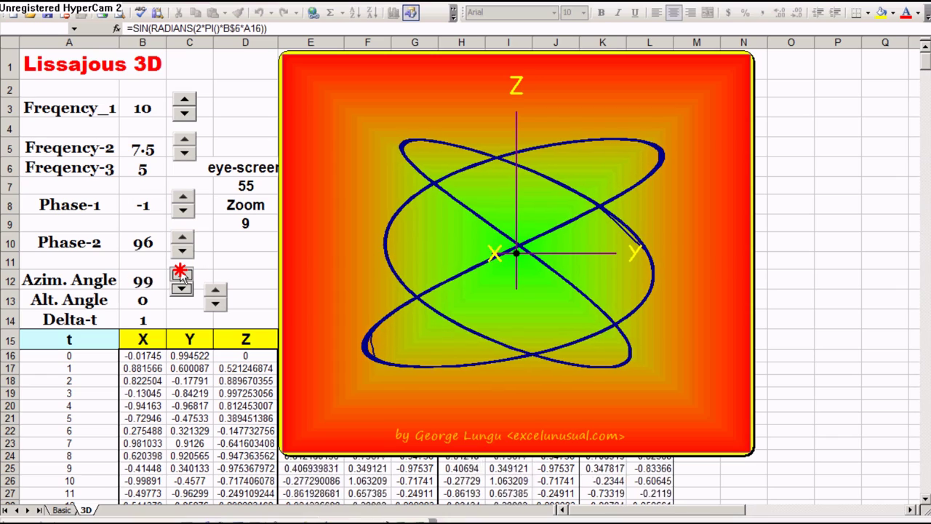
click(180, 275)
click(181, 275)
click(180, 275)
click(181, 275)
click(181, 275)
click(182, 275)
click(181, 275)
click(181, 275)
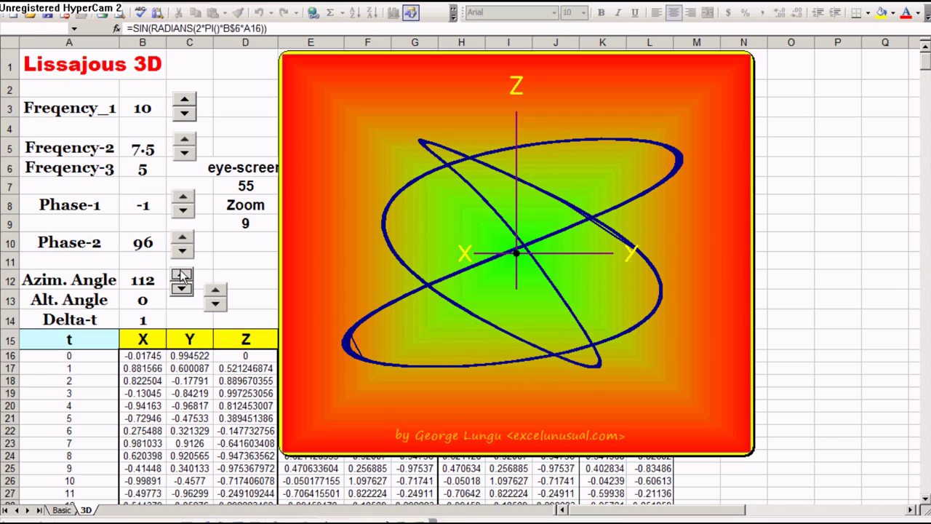
Step: Set Freqency-2 to 7.3, then tilt and rotate to Alt. Angle 11 and Azim. Angle 166
click(182, 155)
click(183, 155)
click(183, 155)
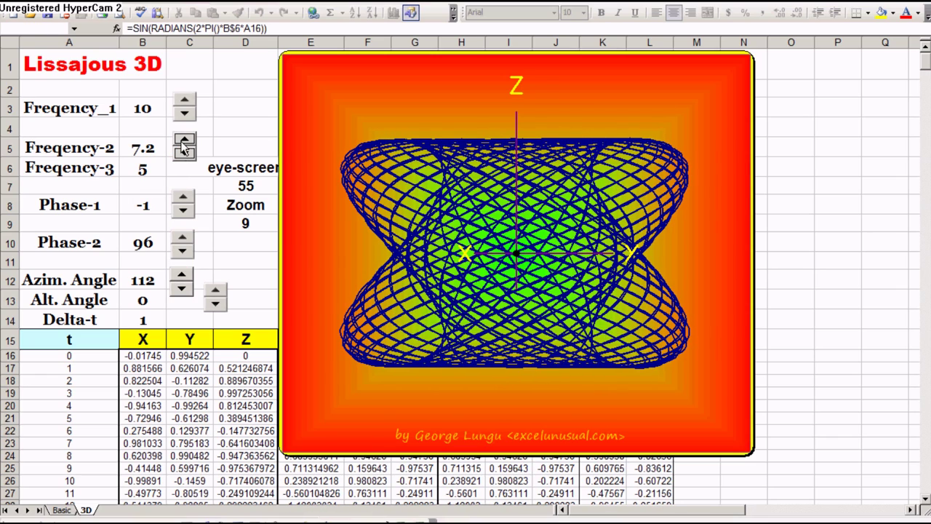
click(183, 142)
mouse_move(217, 291)
mouse_down()
mouse_move(179, 273)
mouse_move(215, 292)
mouse_move(213, 306)
mouse_up()
click(180, 275)
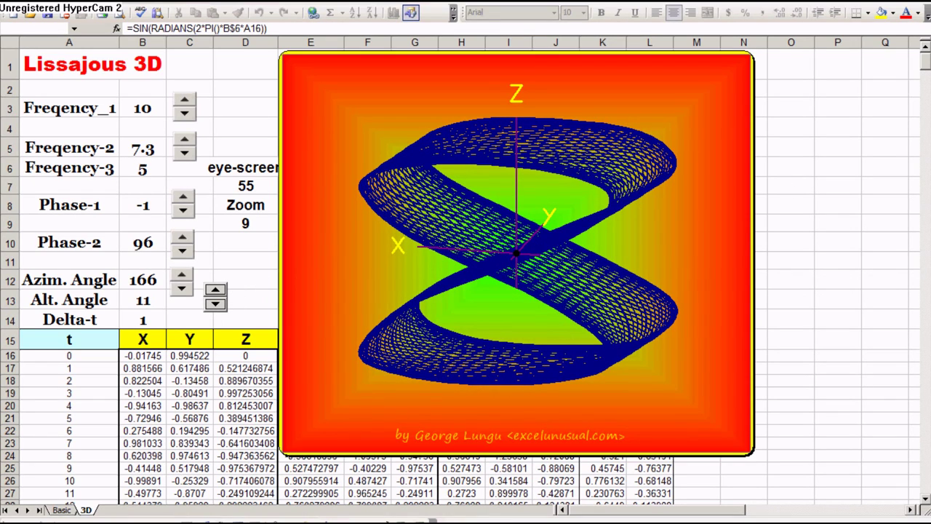
Step: Close LissajousStatic without saving, open LissajousDynamic from recent files, and start the animation
key(ctrl+w)
click(469, 368)
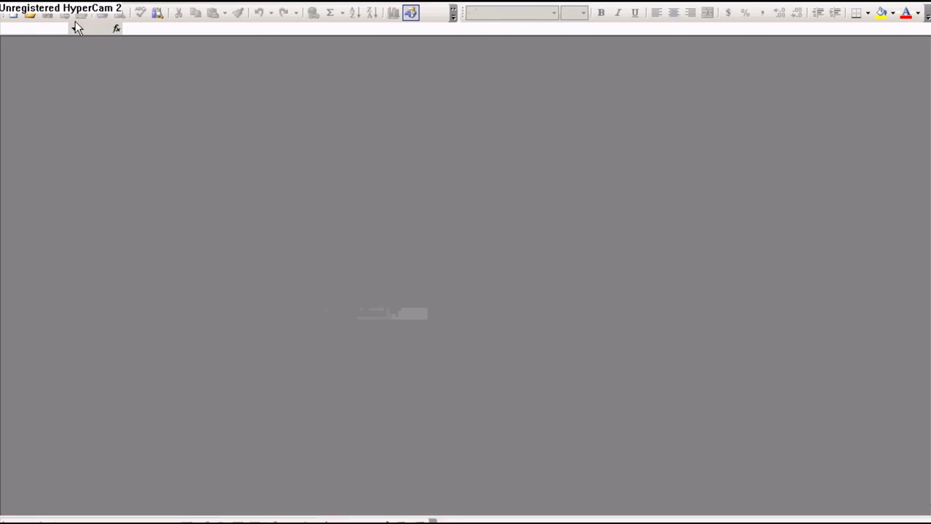
key(alt+f)
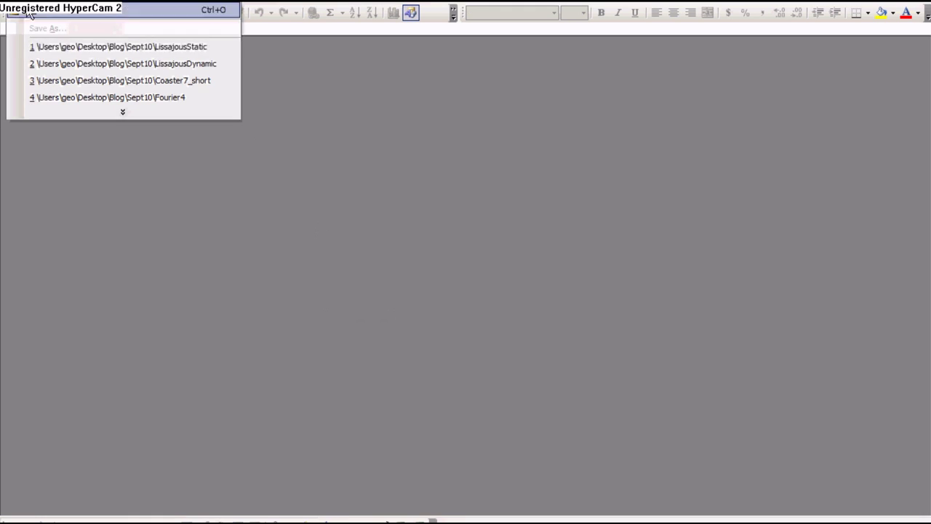
click(114, 62)
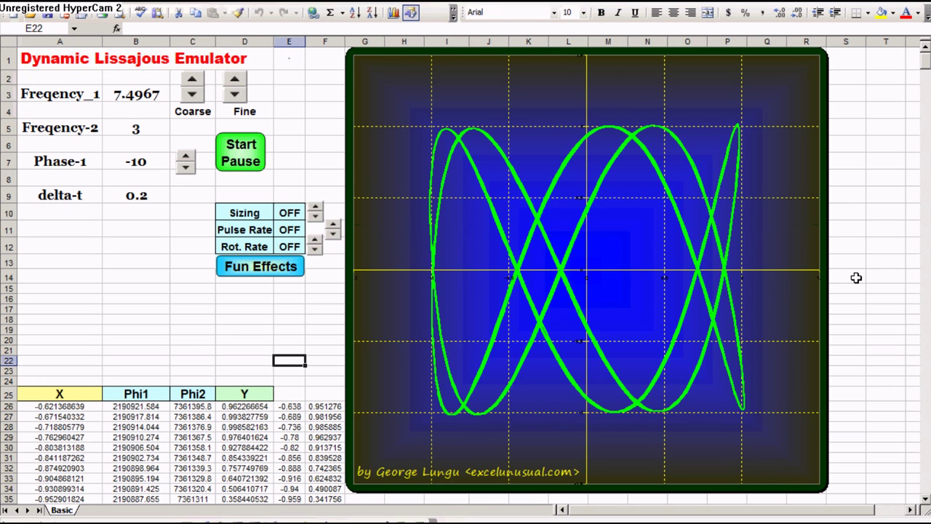
click(252, 149)
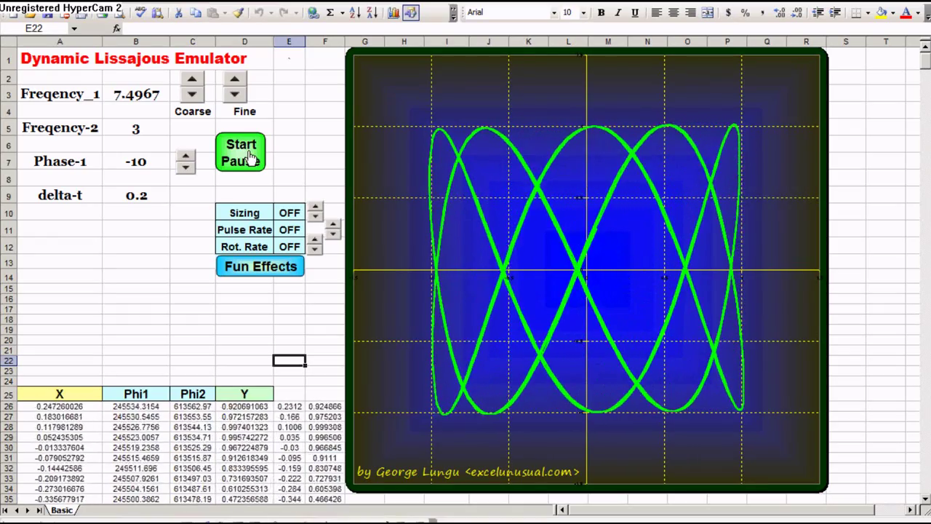
Step: Adjust Freqency_1 with the Coarse spinner to 7.8
click(192, 96)
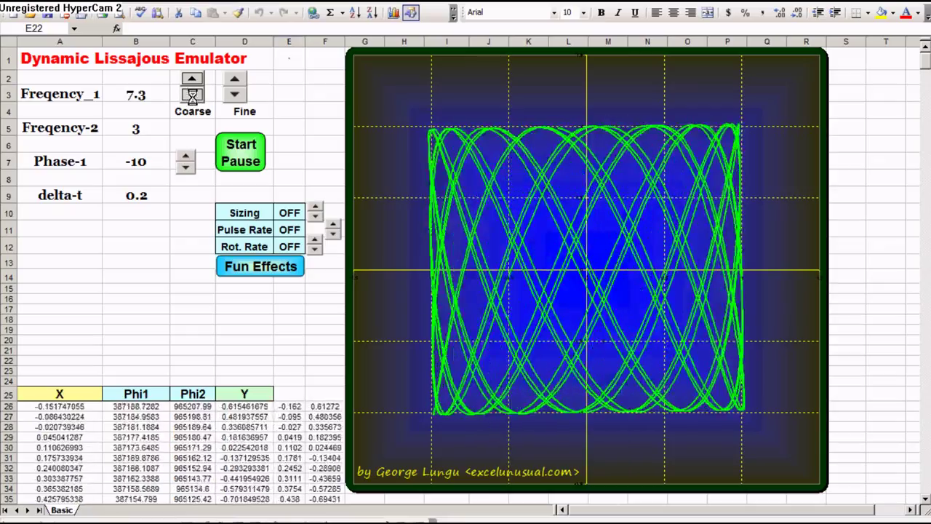
click(193, 78)
click(190, 78)
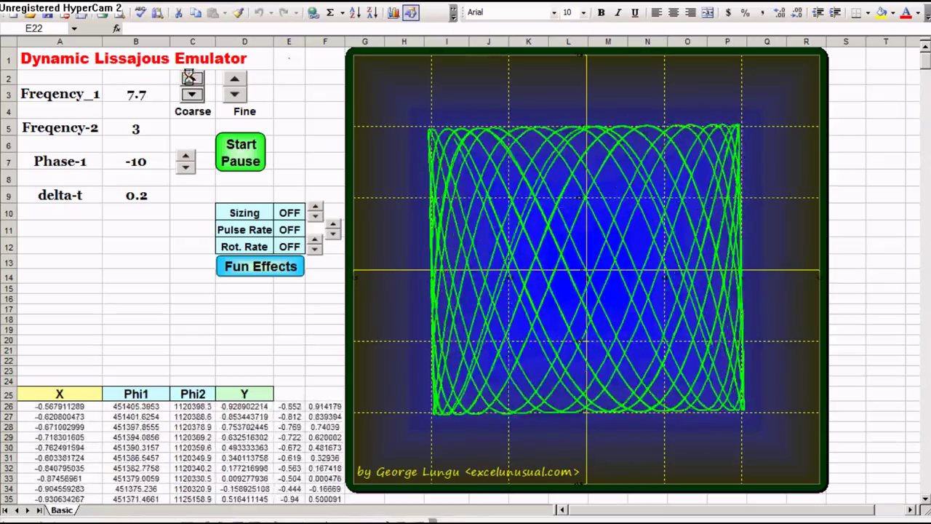
click(189, 77)
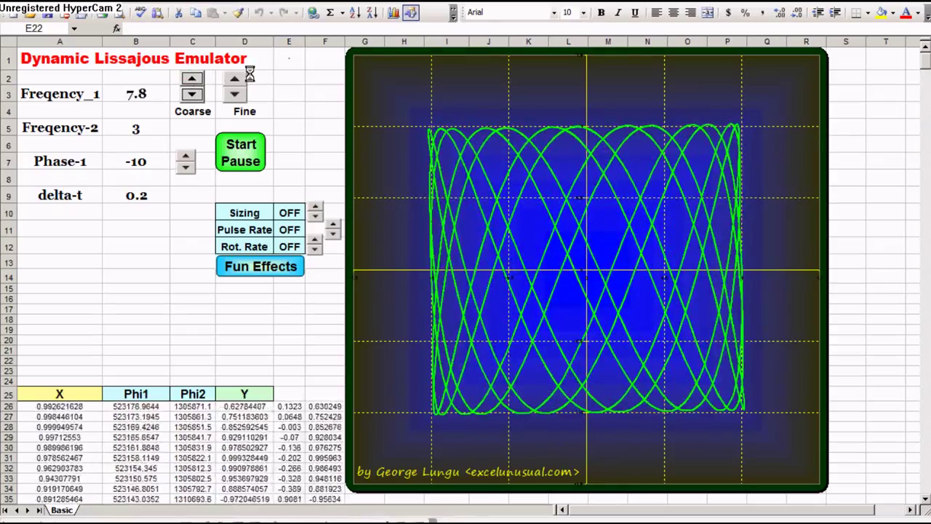
Step: Fine-tune Freqency_1 with the Fine spinner to 7.8033
click(235, 80)
click(234, 81)
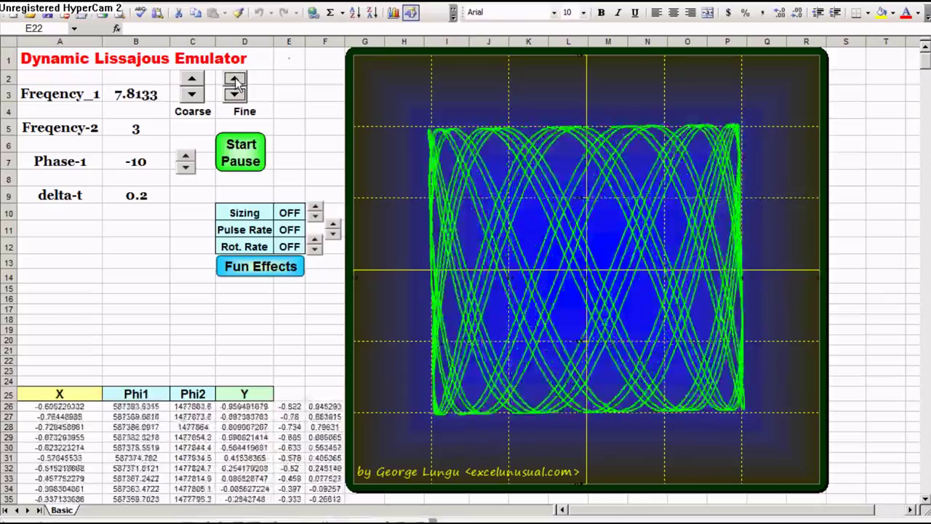
click(234, 80)
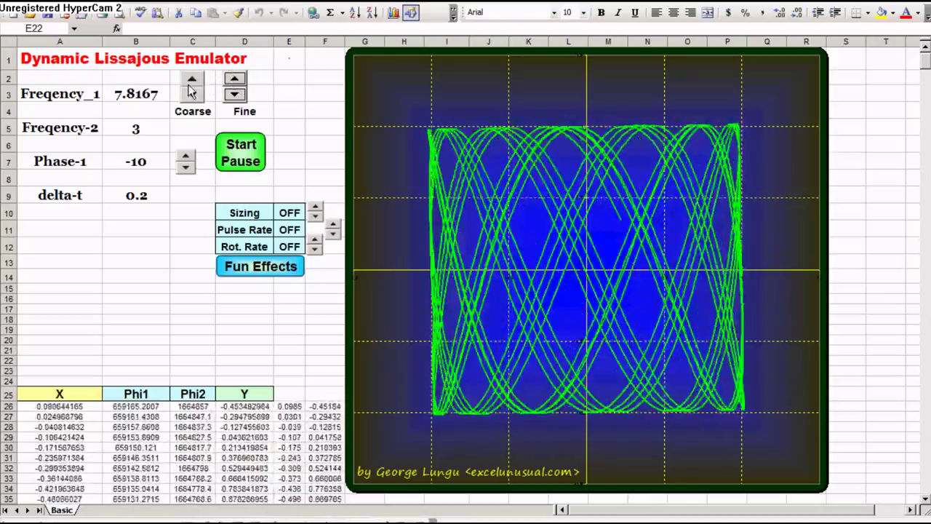
click(234, 96)
click(234, 96)
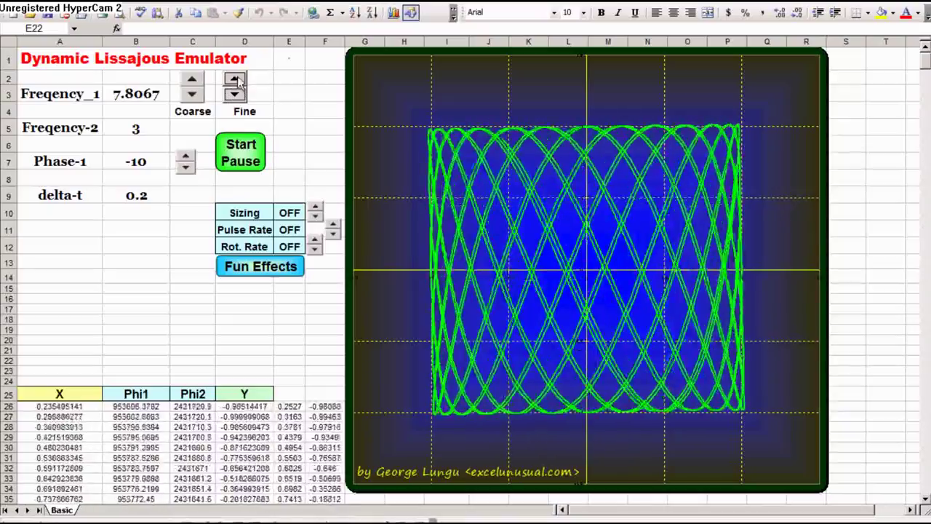
click(234, 80)
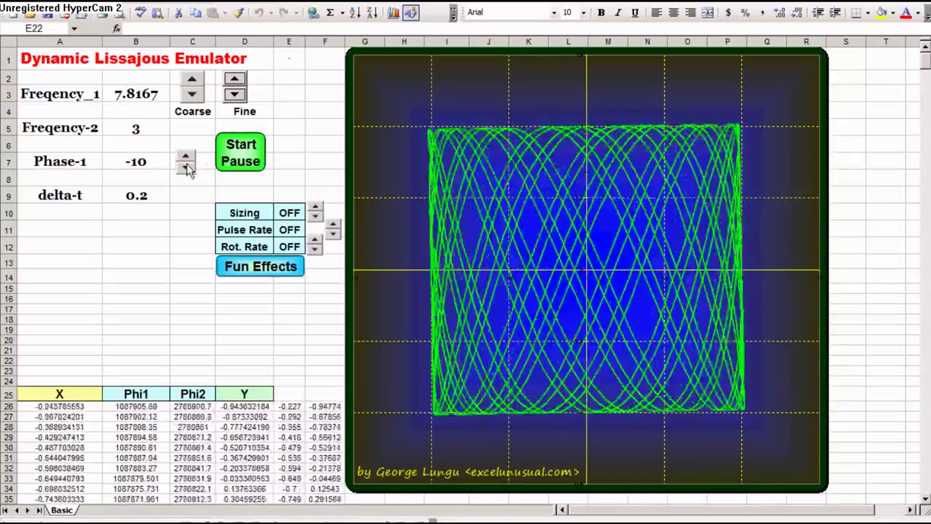
click(234, 95)
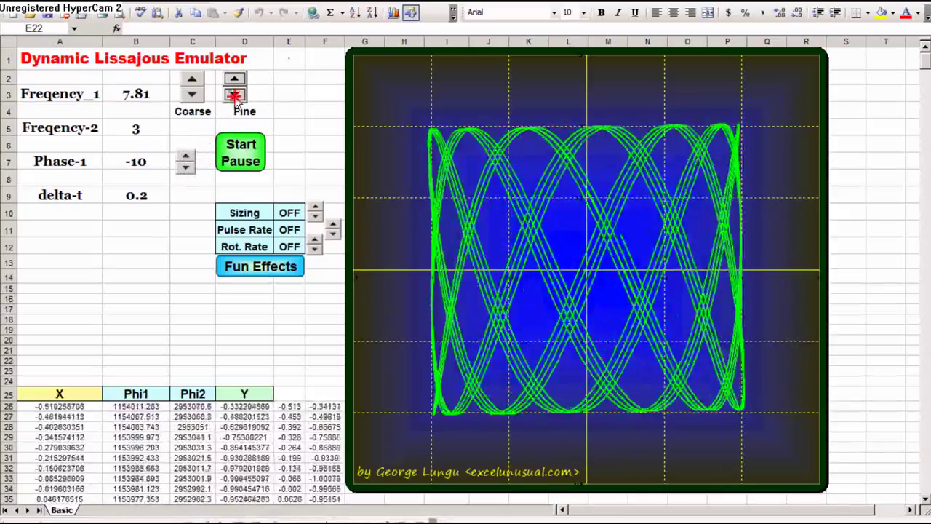
click(234, 95)
click(235, 95)
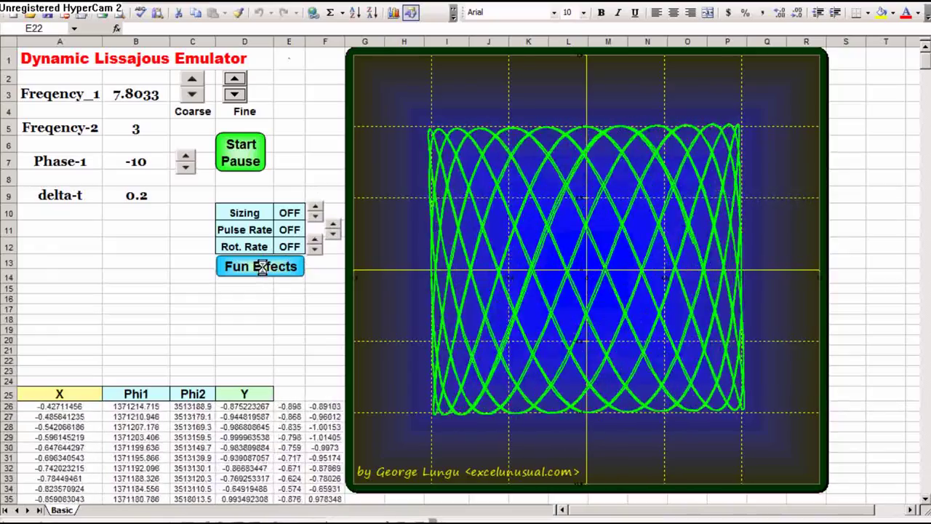
Step: Turn on Fun Effects and lower Freqency_1 by coarse steps to 6
click(262, 267)
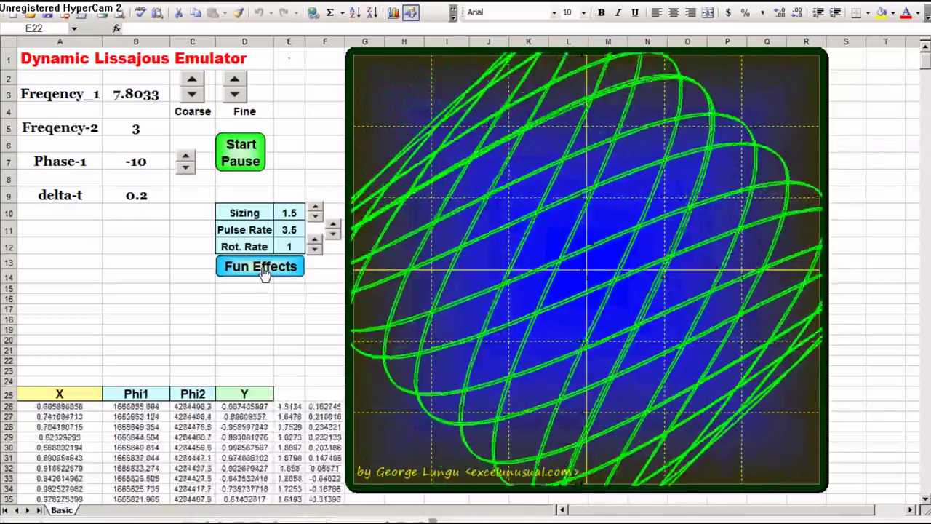
click(192, 95)
click(192, 94)
click(192, 95)
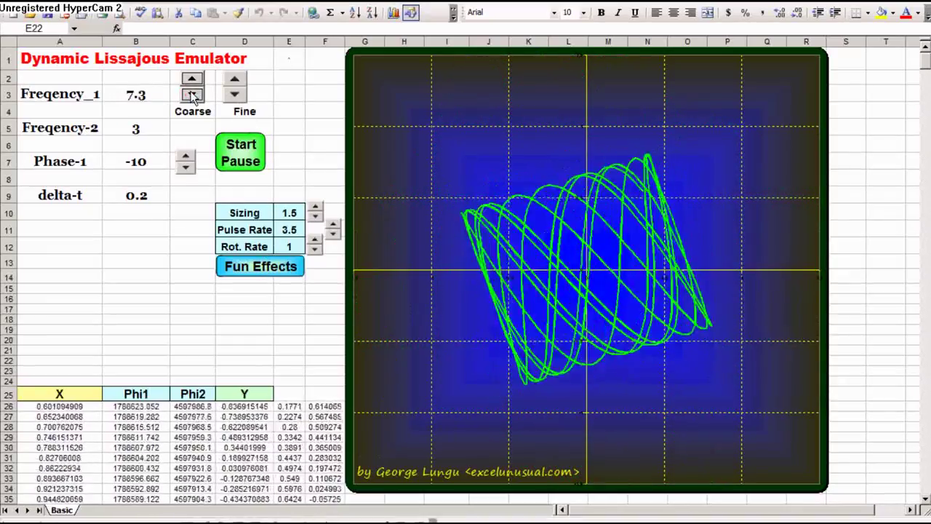
click(192, 95)
click(192, 94)
click(192, 95)
click(192, 94)
click(193, 95)
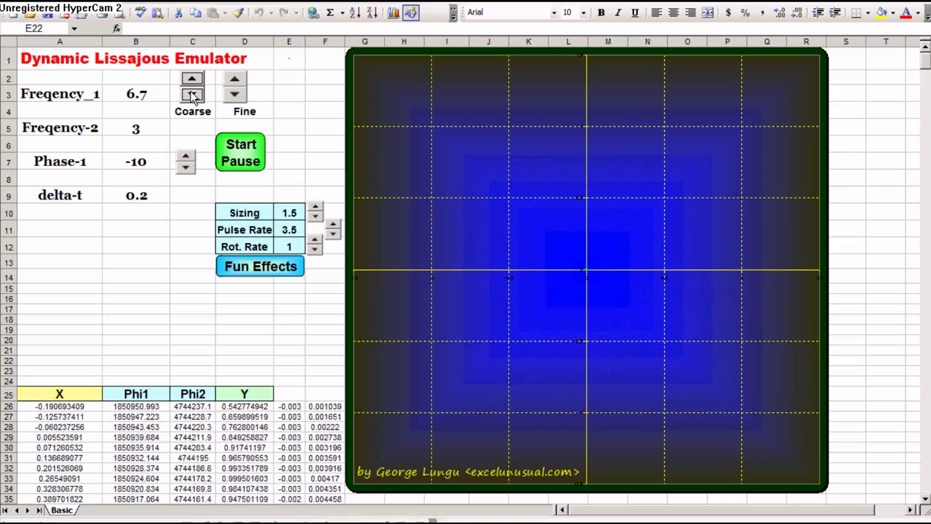
click(192, 95)
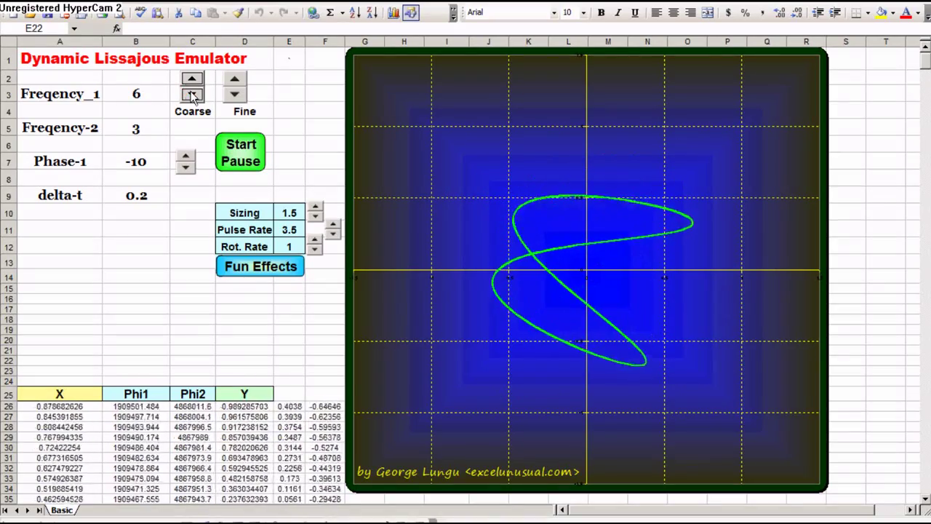
Step: Fine-tune Freqency_1 up to 6.05 and raise Rot. Rate to 2
click(235, 78)
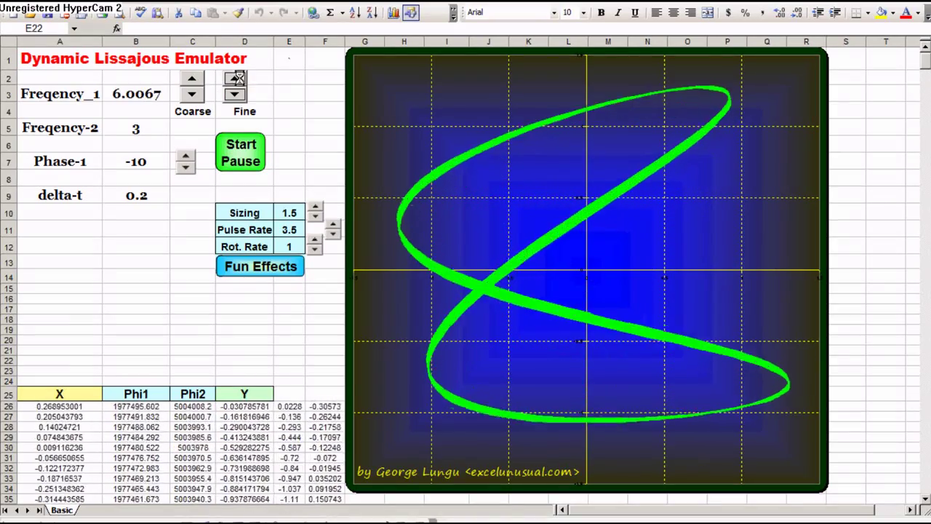
click(235, 78)
click(234, 79)
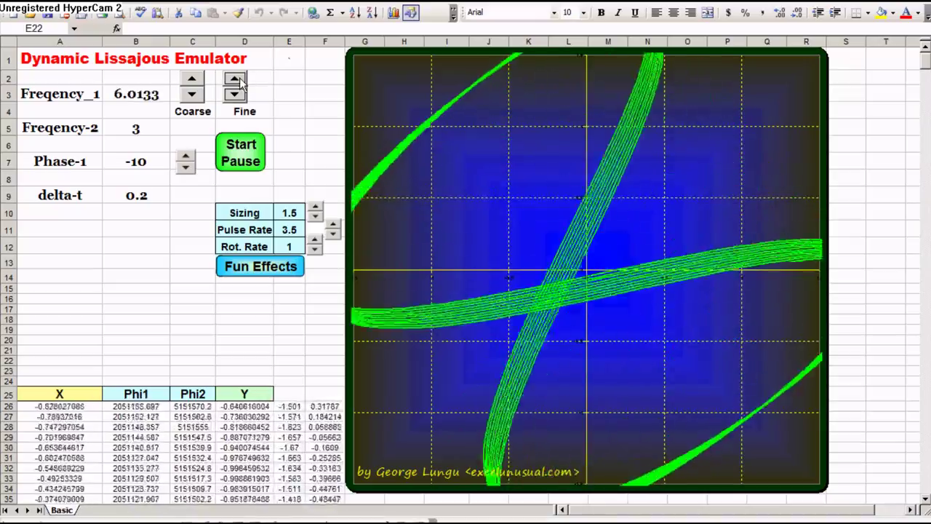
click(237, 80)
click(240, 82)
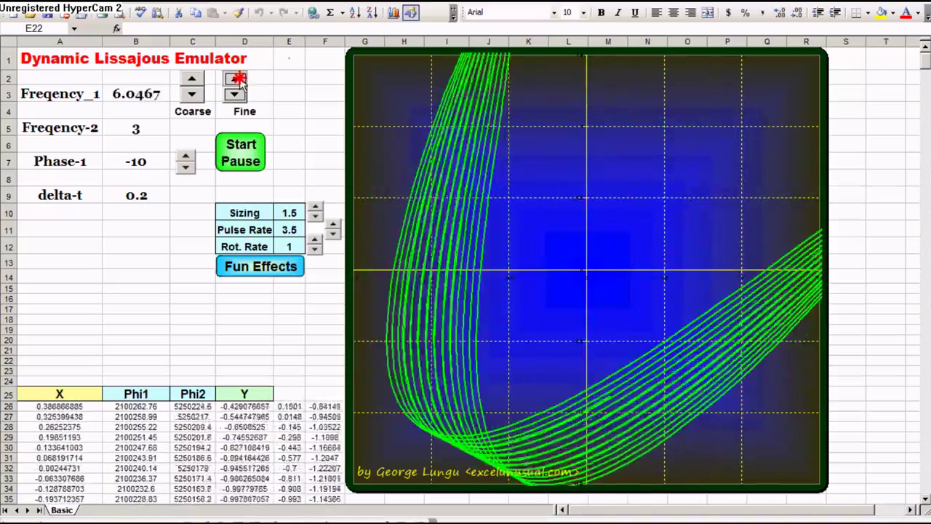
click(239, 81)
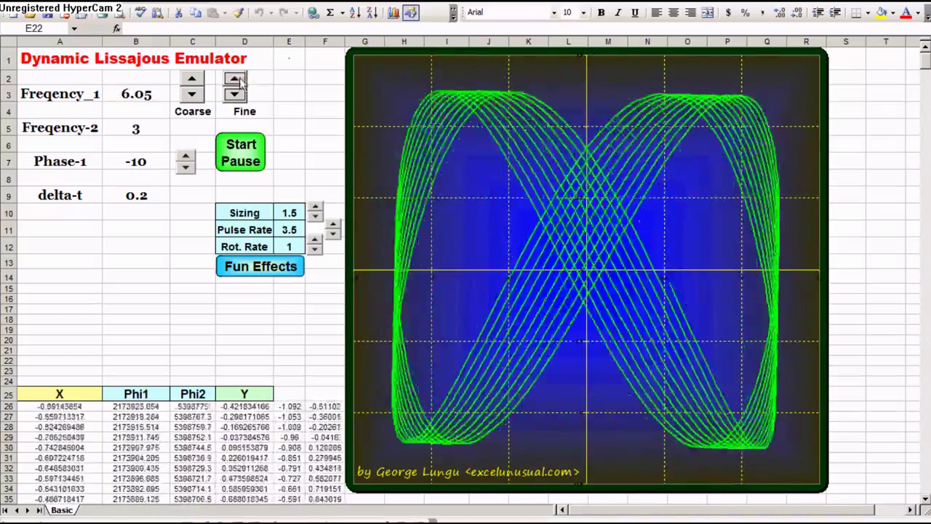
click(314, 242)
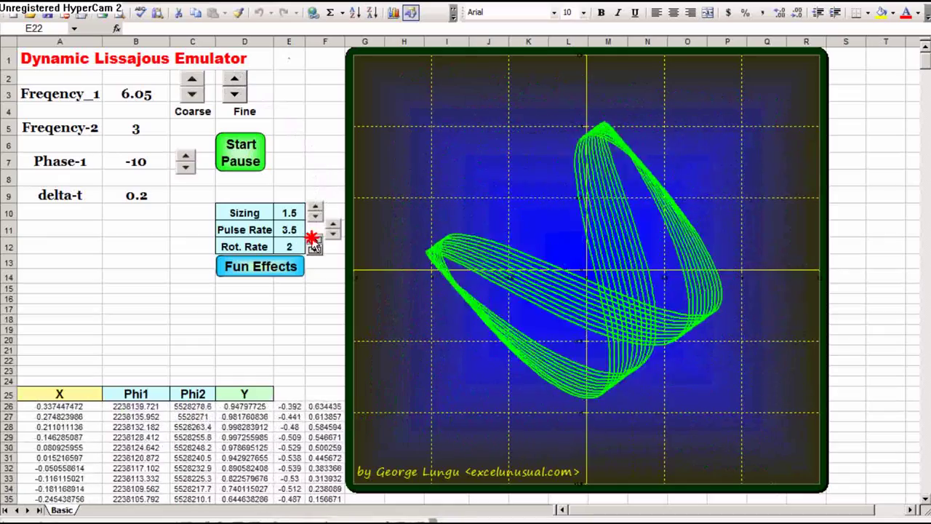